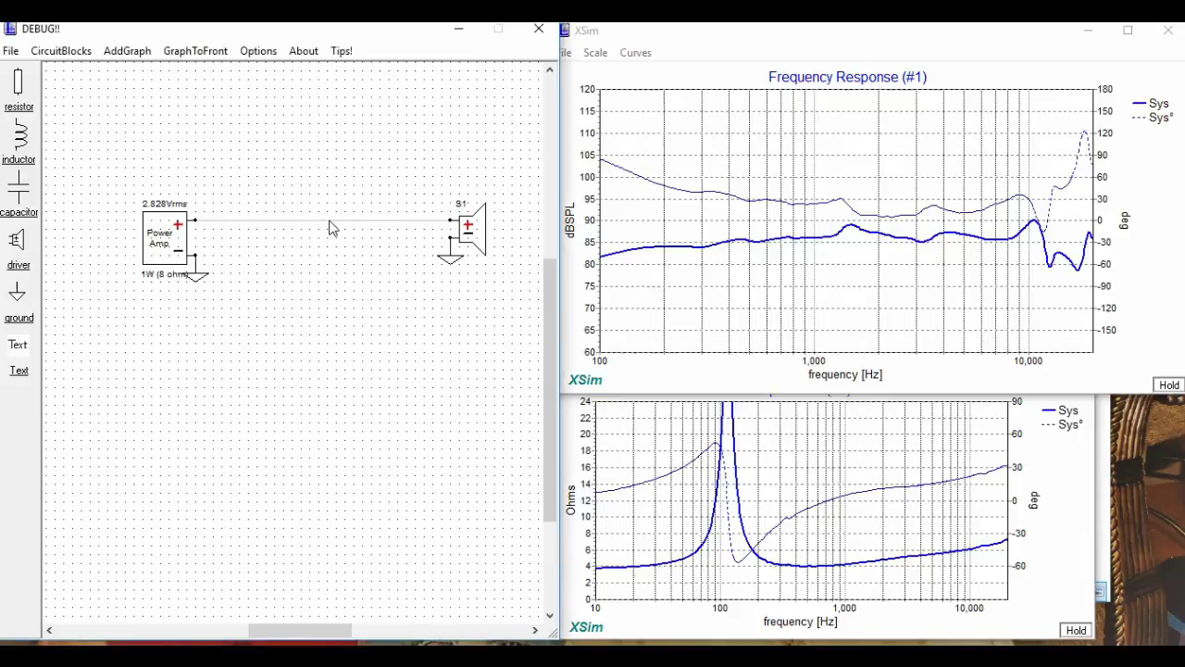
Place inductor L1 and capacitor C1 to ground, and wire L1 to driver S1's positive terminal.
{"action": "left_click", "coordinate": [19, 139]}
{"action": "left_click", "coordinate": [222, 220]}
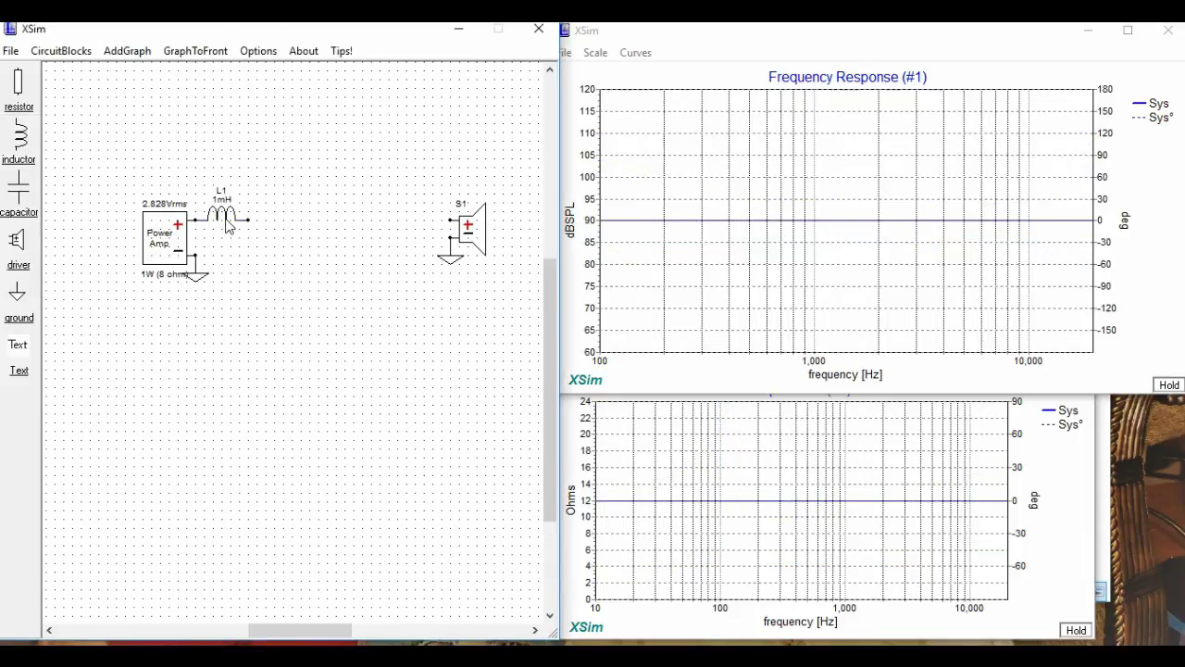
{"action": "left_click", "coordinate": [18, 190]}
{"action": "left_click", "coordinate": [251, 250]}
{"action": "left_click", "coordinate": [17, 295]}
{"action": "left_click", "coordinate": [248, 278]}
{"action": "left_click_drag", "start_coordinate": [263, 224], "coordinate": [451, 224]}
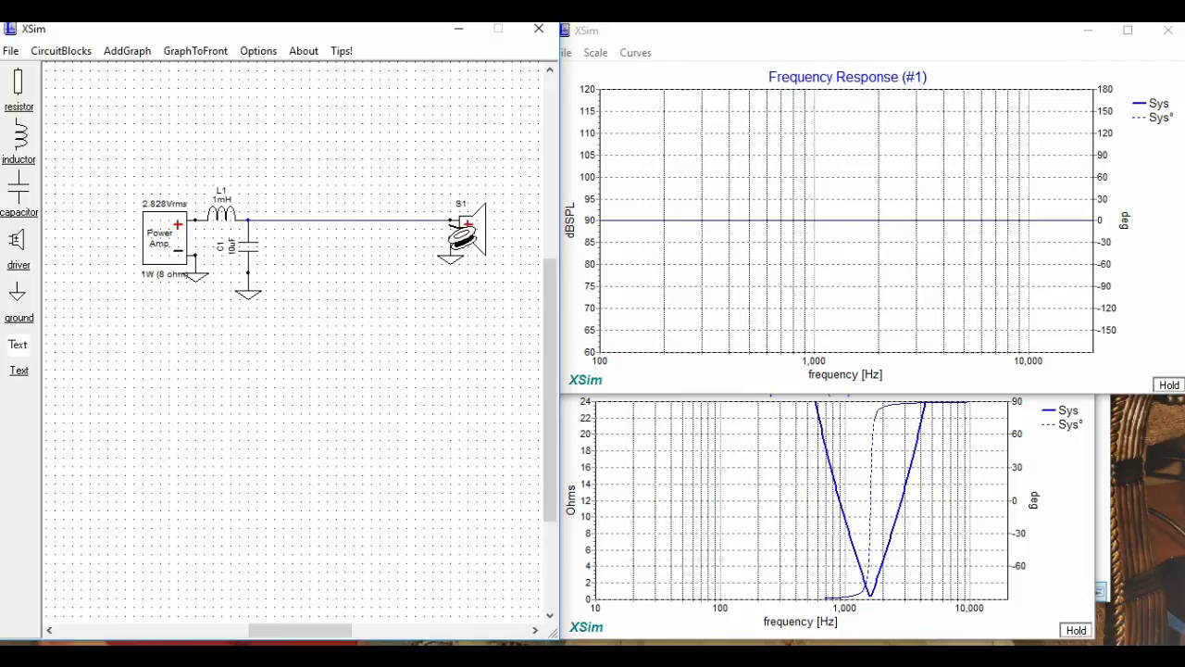
Short inductor L1 to compare the response, then restore it to 1 mH.
{"action": "right_click", "coordinate": [226, 217]}
{"action": "left_click", "coordinate": [246, 299]}
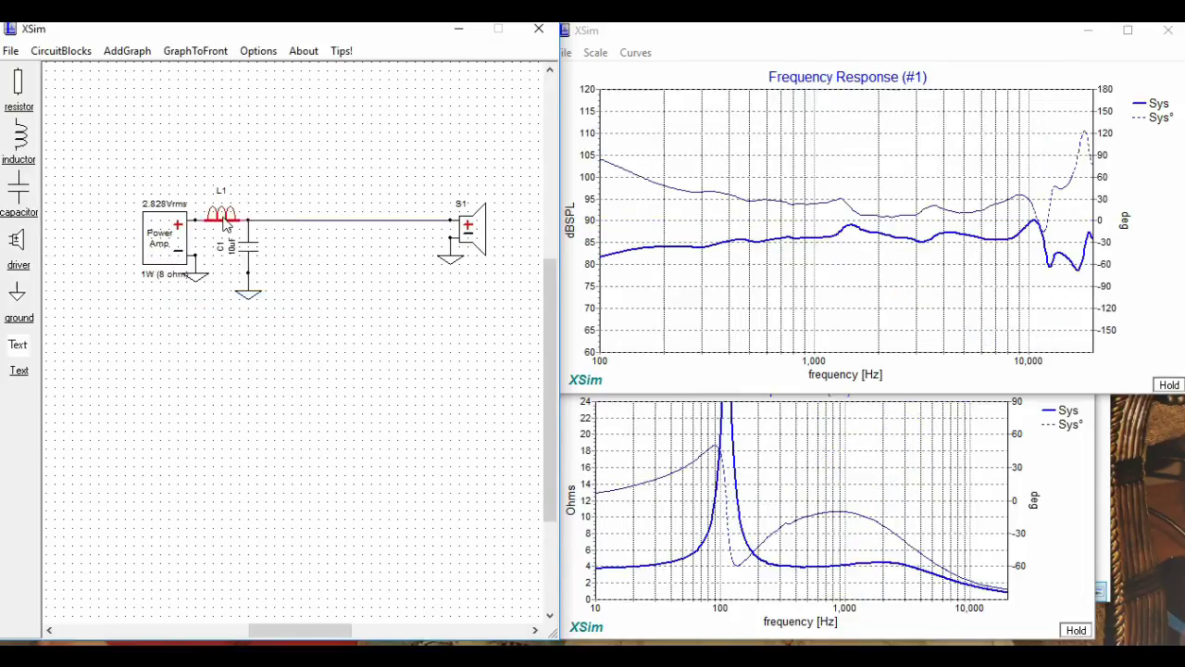
{"action": "right_click", "coordinate": [222, 215]}
{"action": "left_click", "coordinate": [263, 295]}
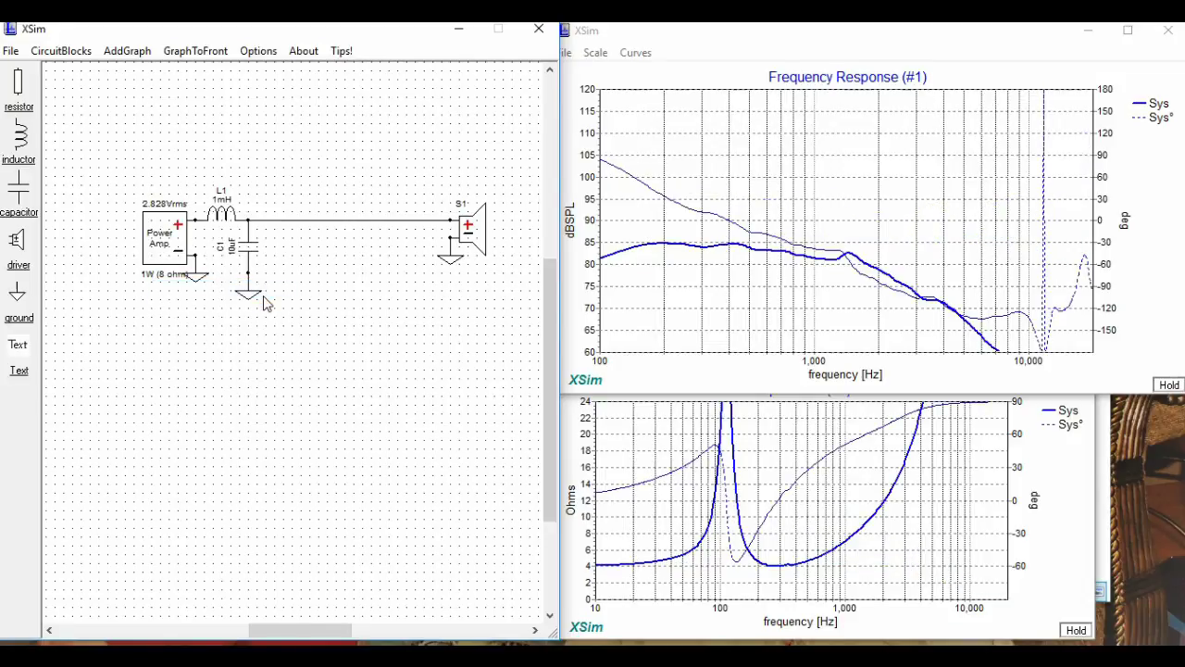
Tune C1 through 8.2, 12 and 16 uF while watching the graphs.
{"action": "right_click", "coordinate": [244, 243]}
{"action": "left_click", "coordinate": [231, 246]}
{"action": "left_click", "coordinate": [95, 84]}
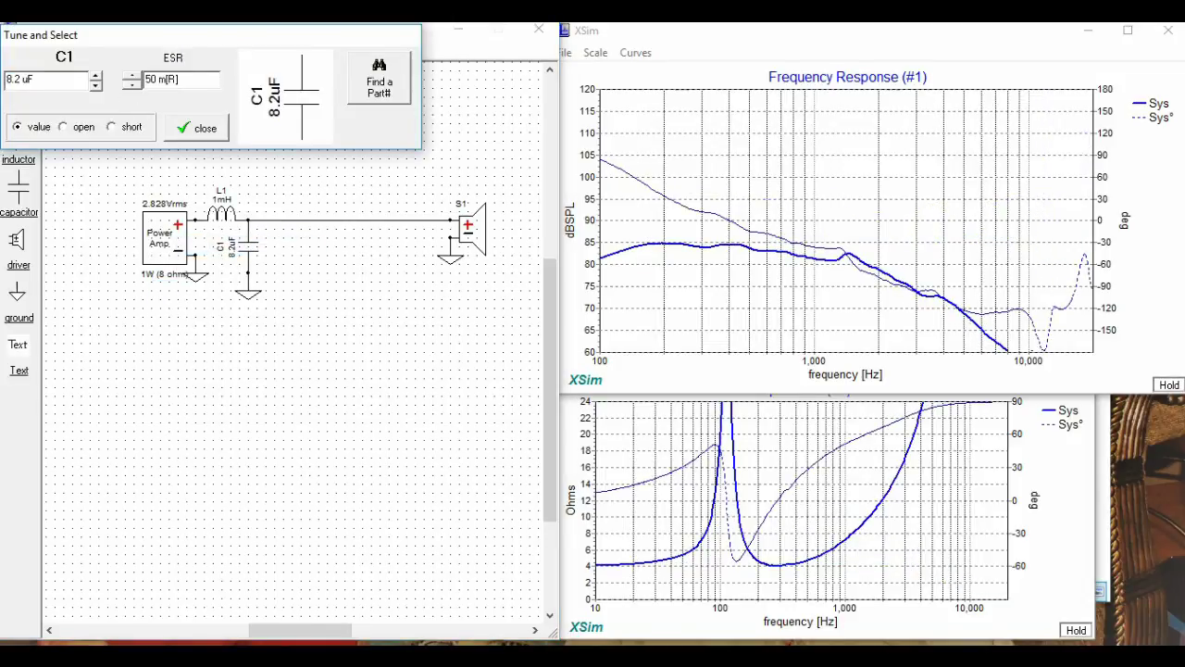
{"action": "left_click", "coordinate": [96, 75]}
{"action": "left_click", "coordinate": [96, 75]}
{"action": "left_click", "coordinate": [205, 128]}
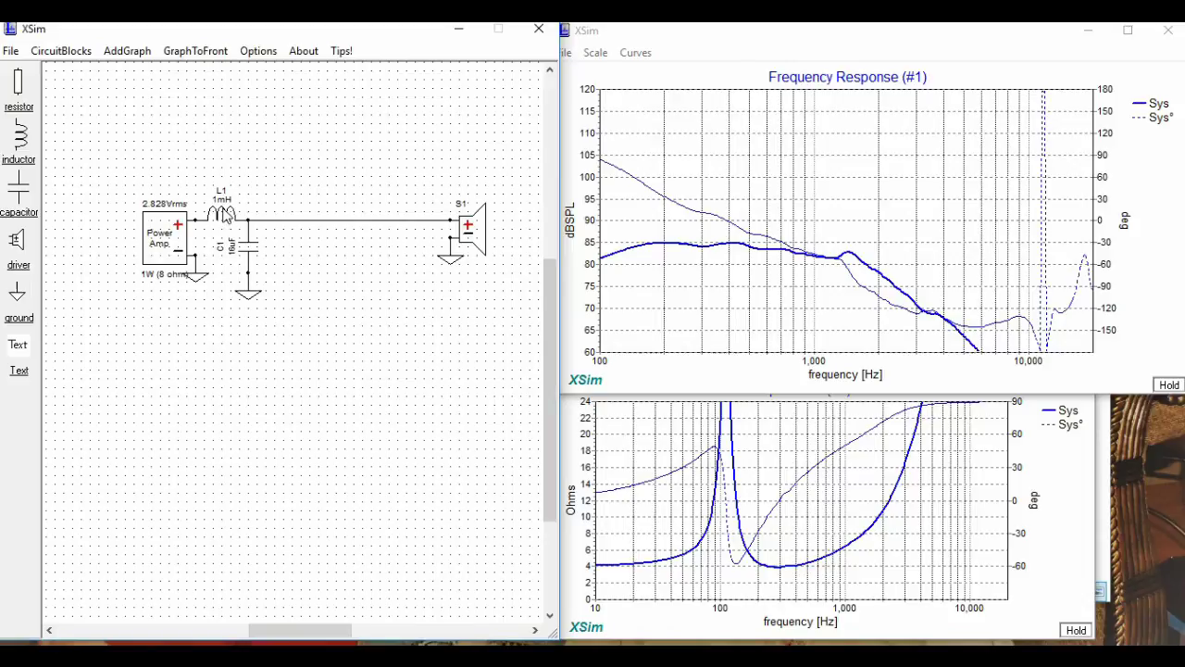
Tune inductor L1 down to 0.787 mH.
{"action": "right_click", "coordinate": [222, 214]}
{"action": "left_click", "coordinate": [231, 222]}
{"action": "left_click", "coordinate": [95, 84]}
{"action": "left_click", "coordinate": [96, 84]}
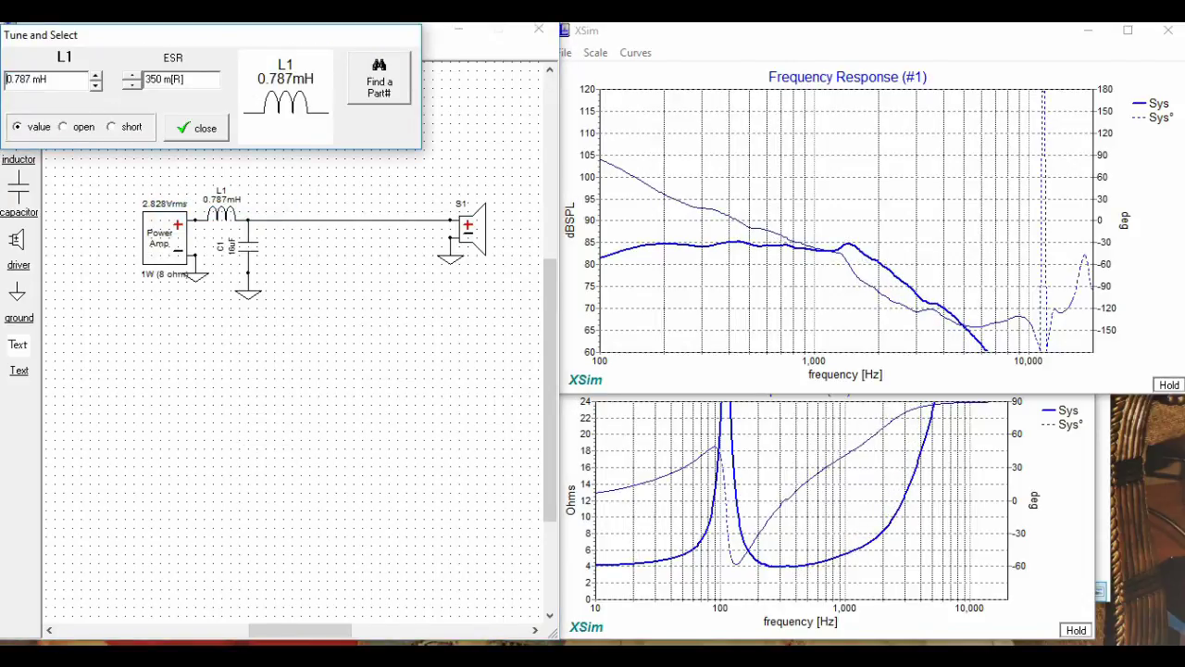
{"action": "left_click", "coordinate": [199, 129]}
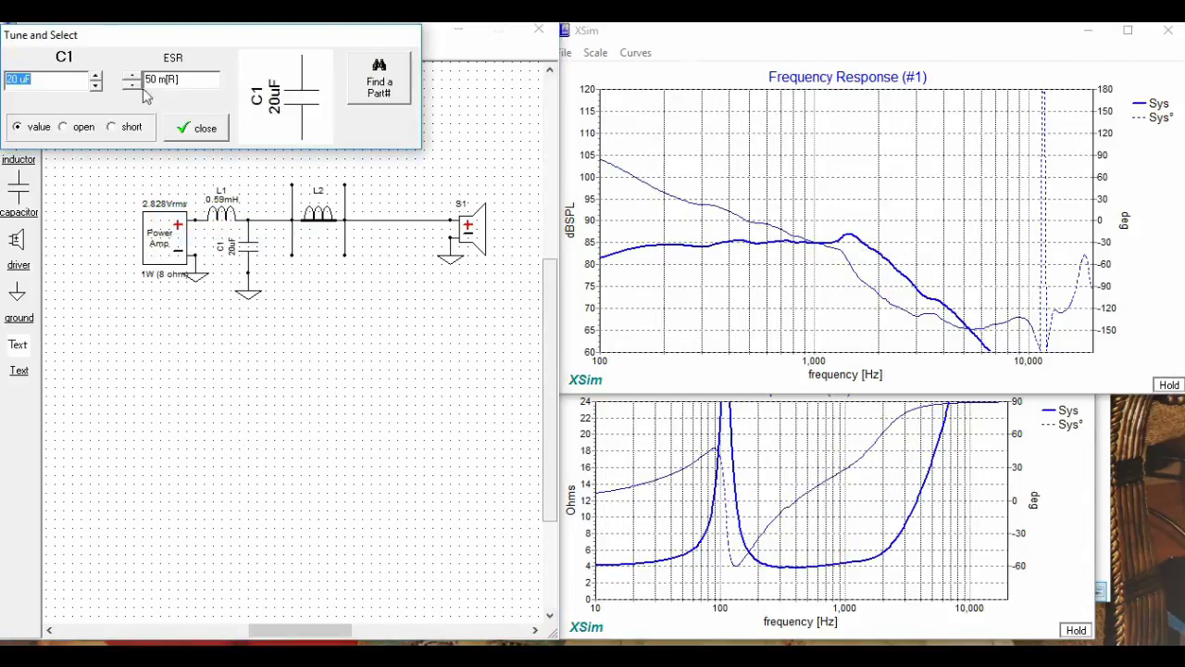
Lower C1 to 11 uF and maximize the frequency response graph.
{"action": "left_click", "coordinate": [95, 84]}
{"action": "left_click", "coordinate": [95, 85]}
{"action": "left_click", "coordinate": [96, 84]}
{"action": "left_click", "coordinate": [95, 84]}
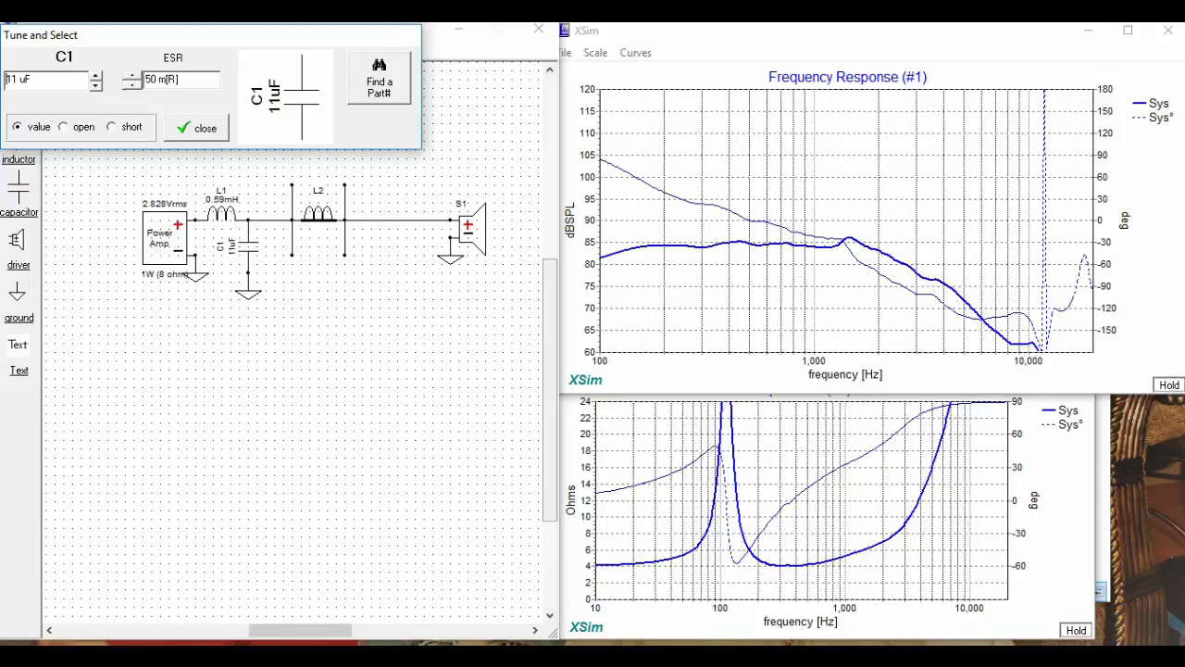
{"action": "left_click", "coordinate": [96, 85]}
{"action": "left_click", "coordinate": [205, 131]}
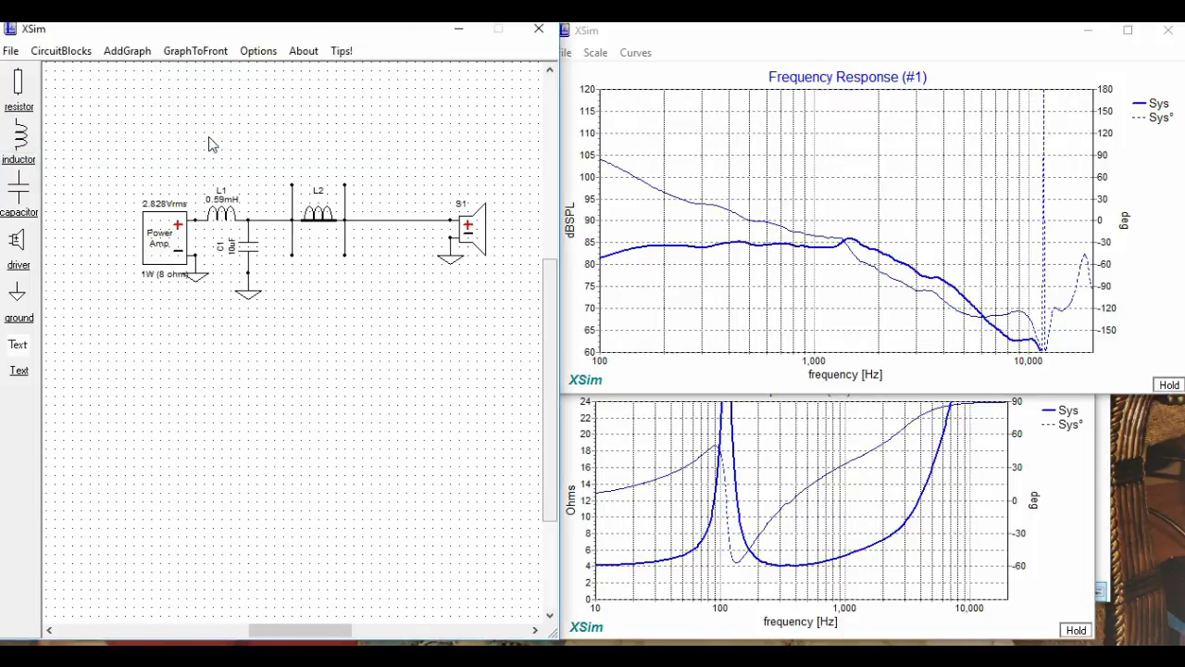
{"action": "left_click", "coordinate": [1127, 31]}
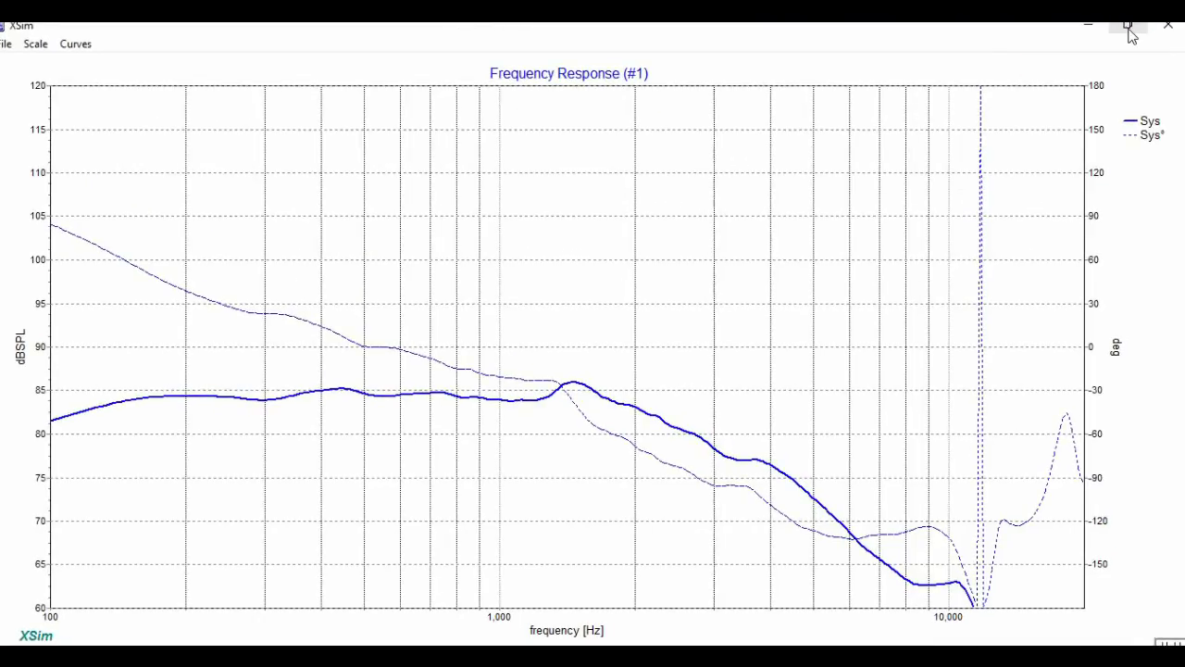
Place capacitor C2 after the amp's positive output, with inductor L2 to ground below it.
{"action": "left_click_drag", "start_coordinate": [183, 292], "coordinate": [183, 320]}
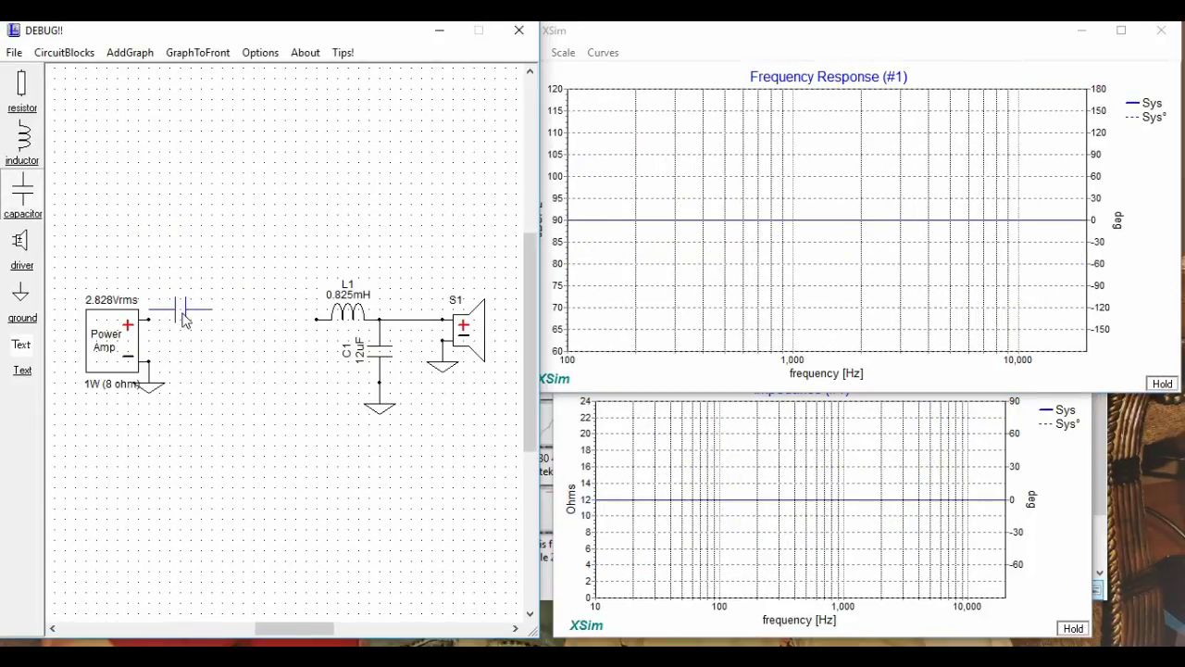
{"action": "left_click", "coordinate": [183, 320]}
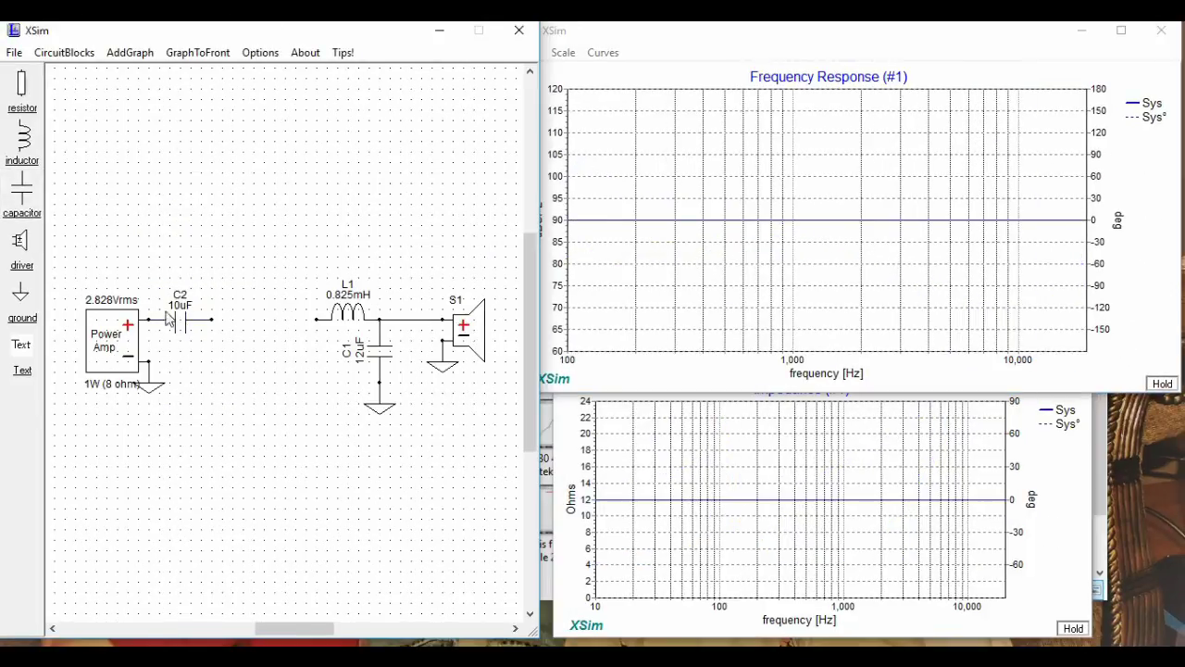
{"action": "left_click", "coordinate": [22, 139]}
{"action": "left_click", "coordinate": [216, 357]}
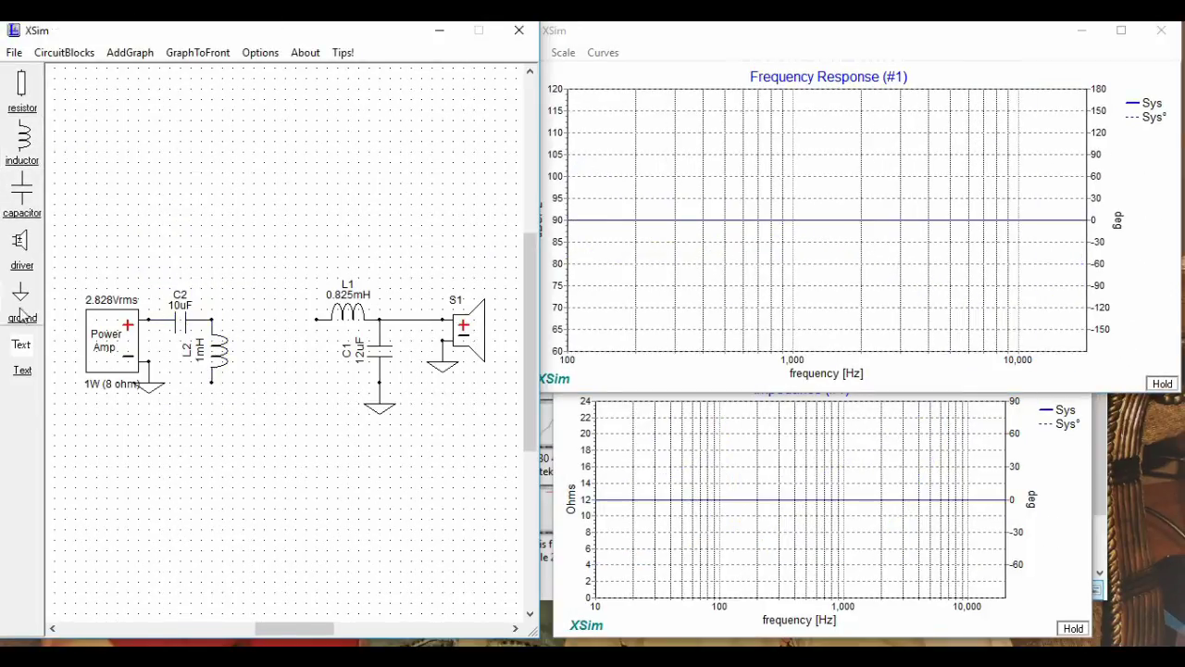
{"action": "left_click", "coordinate": [20, 295]}
{"action": "left_click", "coordinate": [212, 396]}
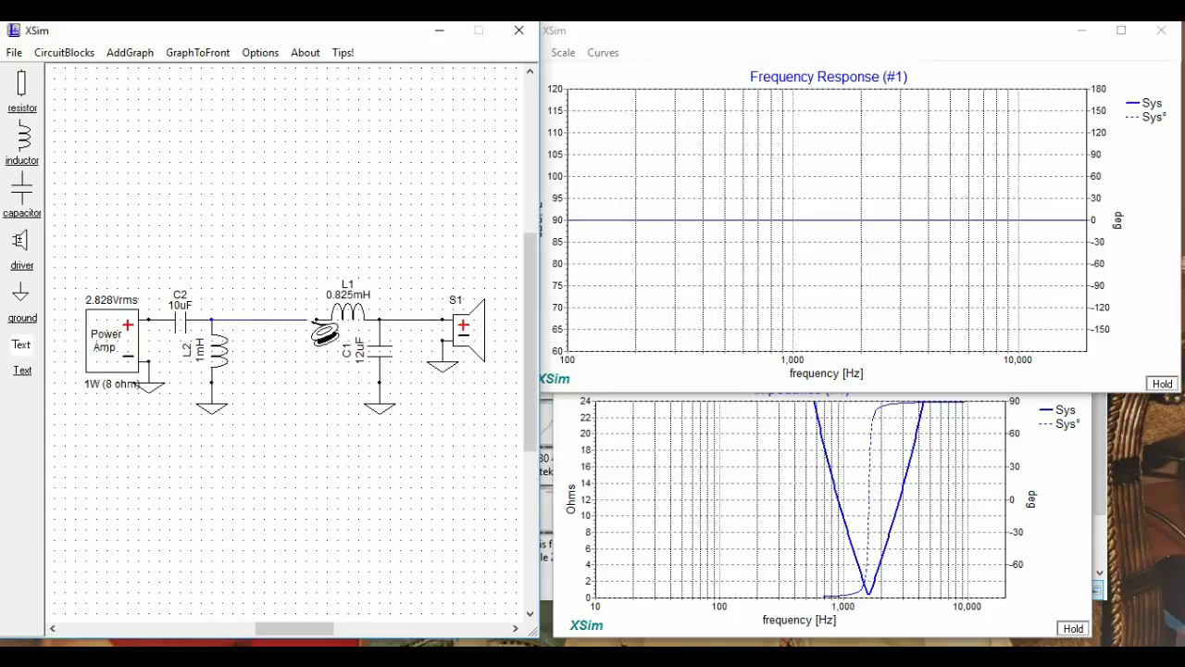
Step L2's value upward and adjust C2 with the value tuner.
{"action": "right_click", "coordinate": [219, 349]}
{"action": "left_click", "coordinate": [219, 344]}
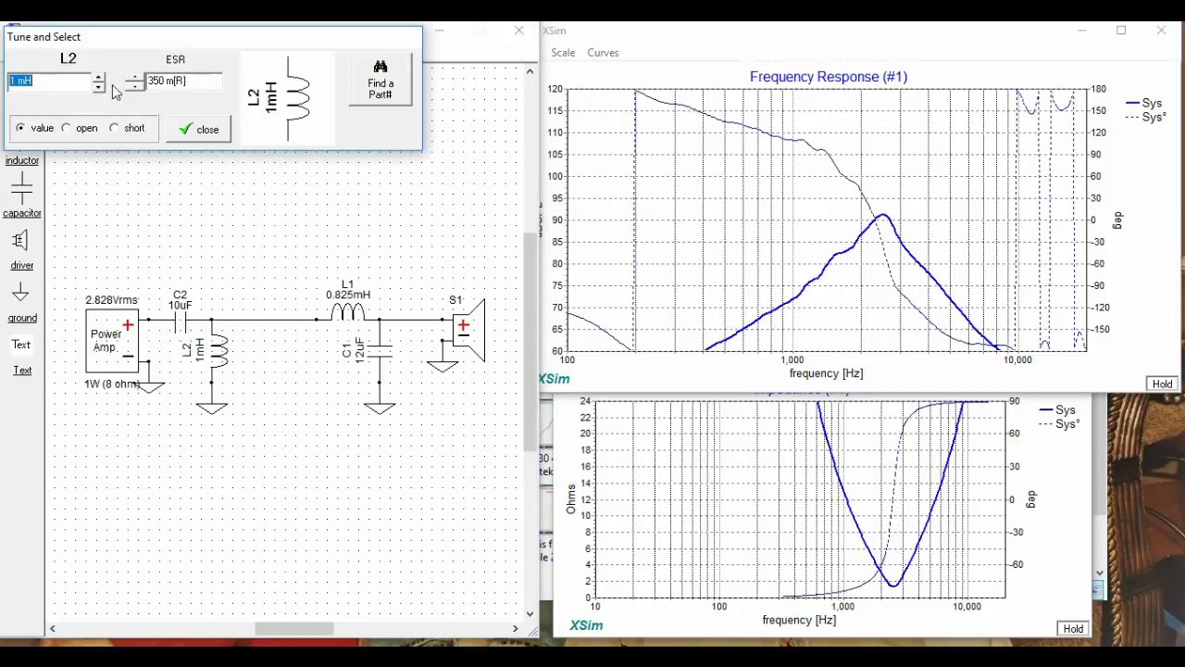
{"action": "key", "text": "Up"}
{"action": "key", "text": "Up"}
{"action": "key", "text": "Up"}
{"action": "key", "text": "Up"}
{"action": "key", "text": "Up"}
{"action": "key", "text": "Up"}
{"action": "key", "text": "Up"}
{"action": "key", "text": "Up"}
{"action": "key", "text": "Up"}
{"action": "key", "text": "Up"}
{"action": "key", "text": "Up"}
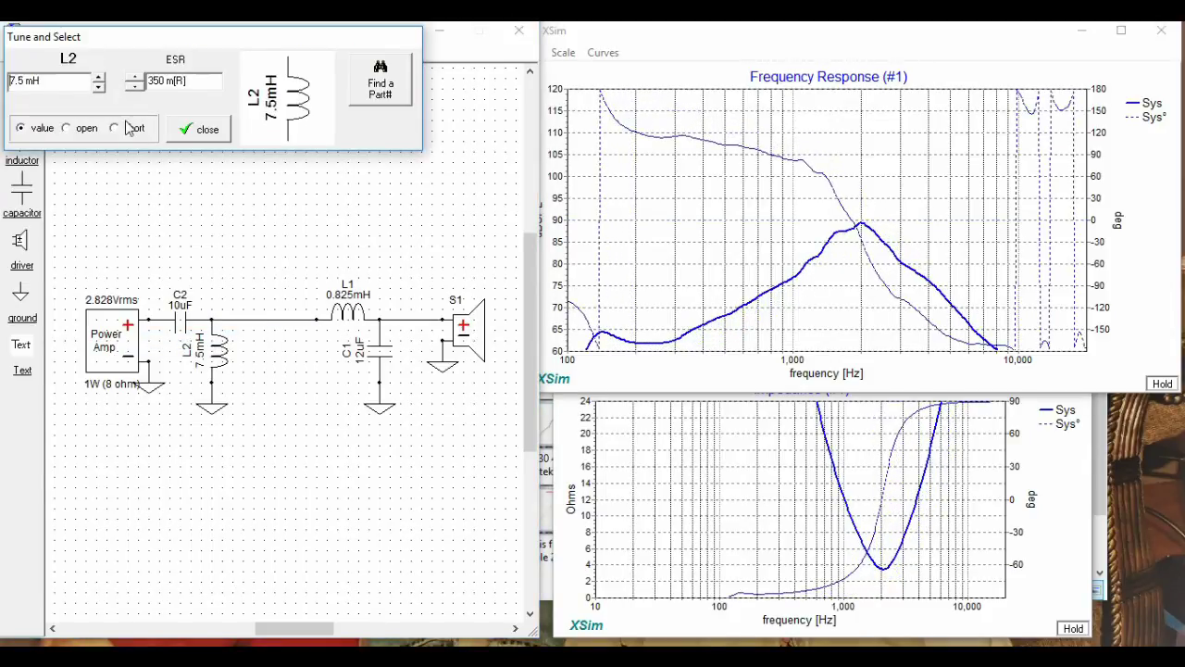
{"action": "key", "text": "Return"}
{"action": "right_click", "coordinate": [181, 319]}
{"action": "left_click", "coordinate": [185, 318]}
{"action": "key", "text": "Up"}
{"action": "key", "text": "Up"}
{"action": "key", "text": "Up"}
{"action": "key", "text": "Up"}
{"action": "key", "text": "Up"}
{"action": "key", "text": "Up"}
{"action": "key", "text": "Up"}
{"action": "key", "text": "Up"}
{"action": "key", "text": "Up"}
{"action": "key", "text": "Up"}
{"action": "key", "text": "Up"}
{"action": "key", "text": "Up"}
{"action": "key", "text": "Up"}
{"action": "key", "text": "Up"}
{"action": "key", "text": "Up"}
{"action": "key", "text": "Up"}
{"action": "key", "text": "Up"}
{"action": "key", "text": "Up"}
{"action": "key", "text": "Up"}
{"action": "key", "text": "Up"}
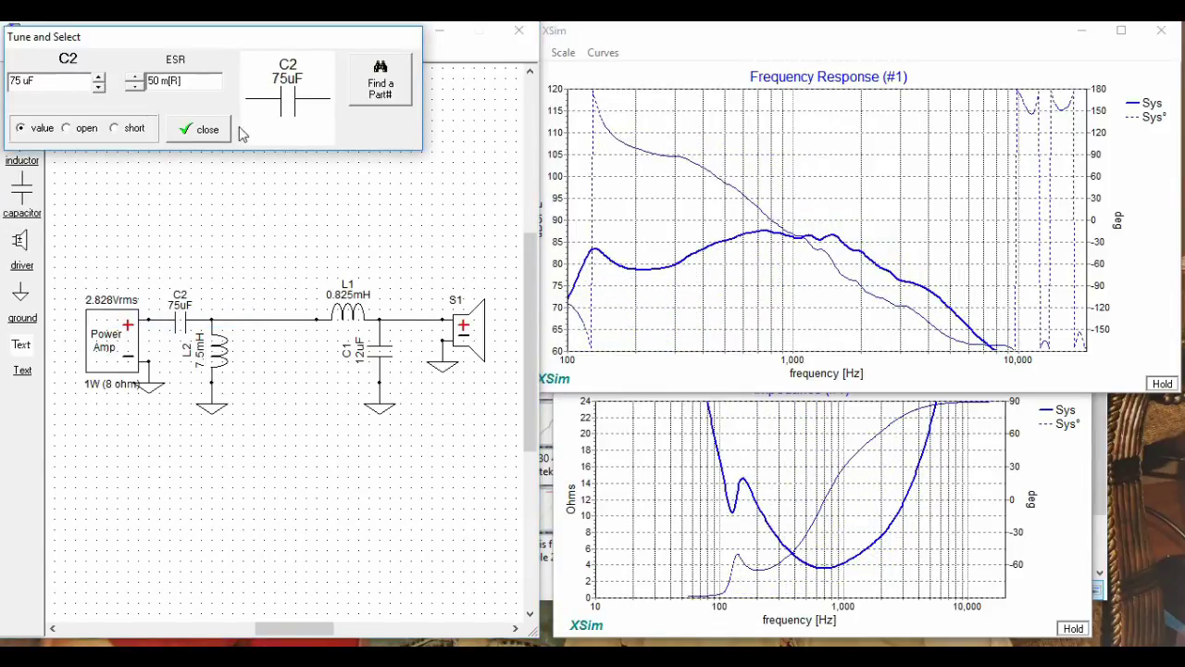
{"action": "left_click", "coordinate": [211, 134]}
Step inductor L2 down to 3.3 mH.
{"action": "right_click", "coordinate": [216, 357]}
{"action": "left_click", "coordinate": [216, 356]}
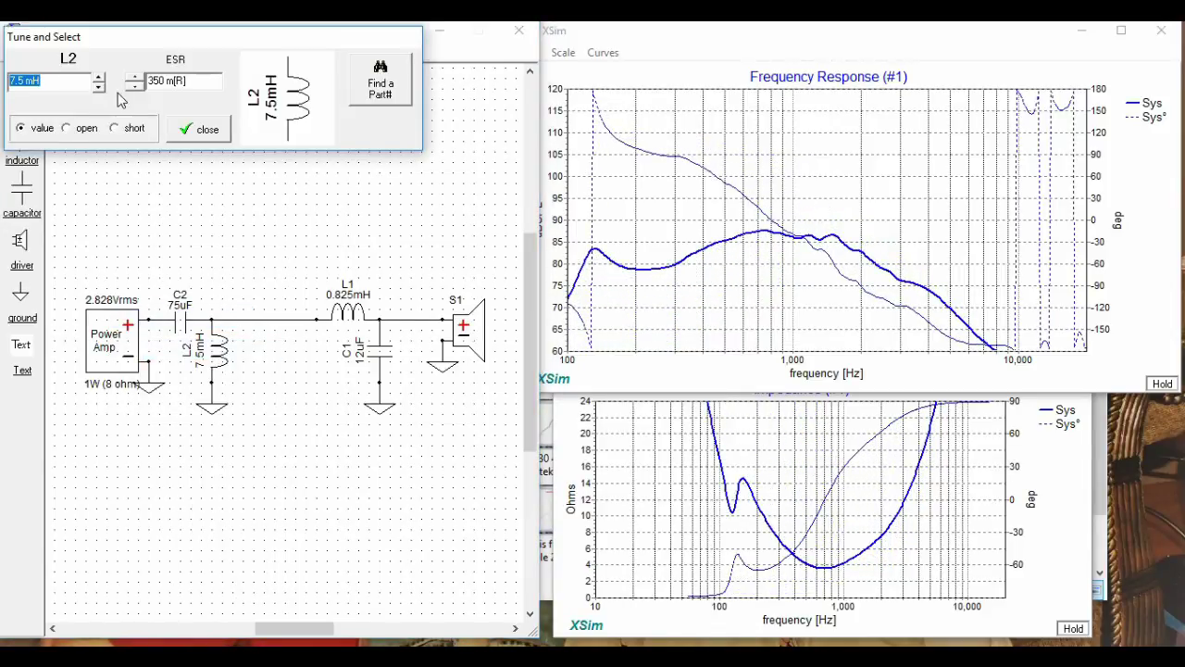
{"action": "key", "text": "Down"}
{"action": "key", "text": "Down"}
{"action": "key", "text": "Down"}
{"action": "key", "text": "Down"}
{"action": "key", "text": "Down"}
{"action": "key", "text": "Down"}
{"action": "key", "text": "Down"}
{"action": "key", "text": "Down"}
{"action": "key", "text": "Down"}
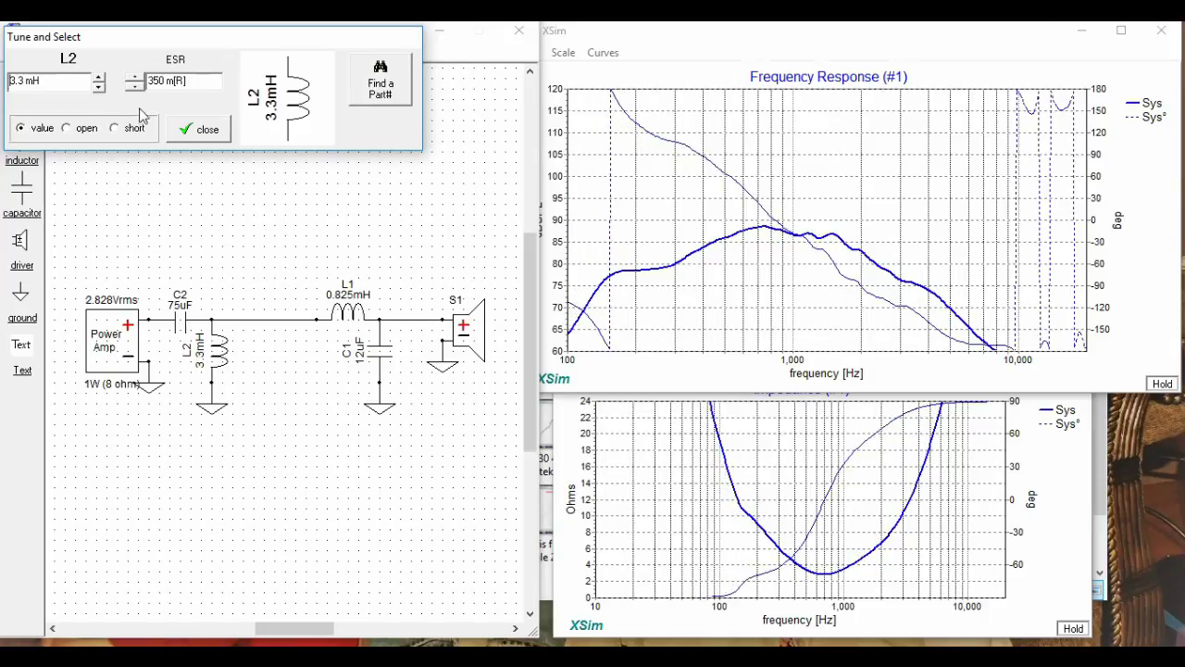
{"action": "left_click", "coordinate": [177, 128]}
Add a grounded notch branch of L3 1 mH, C3 10 uF and resistor R1.
{"action": "left_click_drag", "start_coordinate": [24, 139], "coordinate": [271, 350]}
{"action": "left_click_drag", "start_coordinate": [35, 200], "coordinate": [267, 422]}
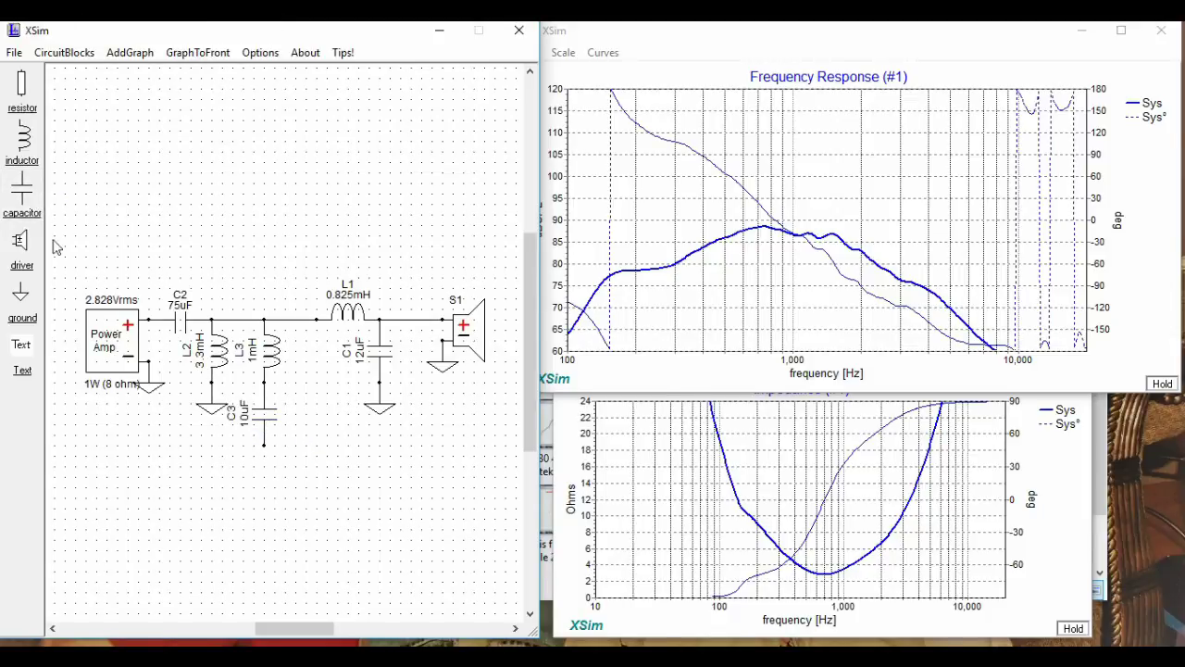
{"action": "left_click_drag", "start_coordinate": [22, 88], "coordinate": [264, 477]}
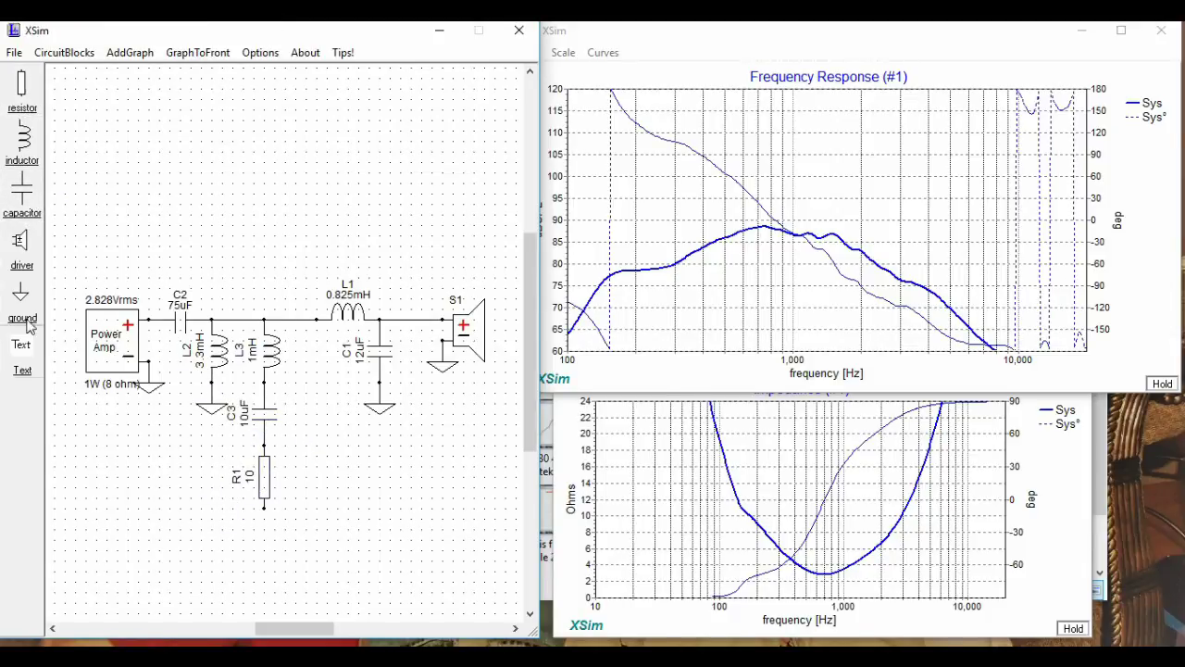
{"action": "left_click_drag", "start_coordinate": [20, 292], "coordinate": [264, 532]}
Retune C3 to 200 uF and L3 to 7.5 mH.
{"action": "right_click", "coordinate": [269, 419]}
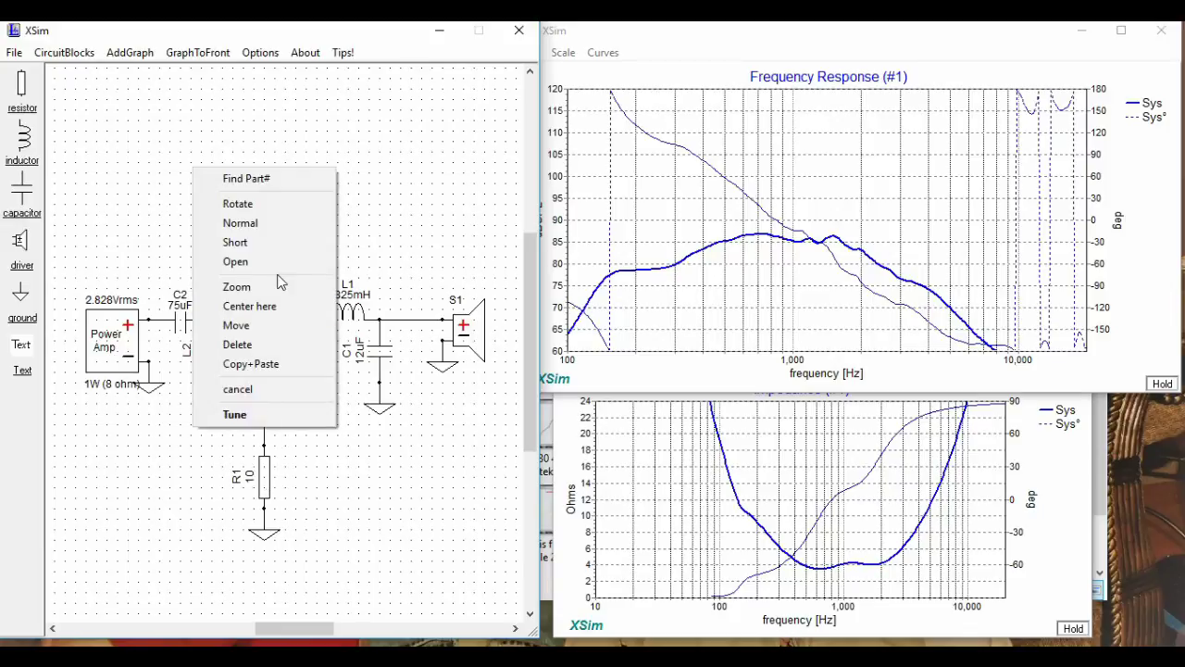
{"action": "left_click", "coordinate": [269, 413]}
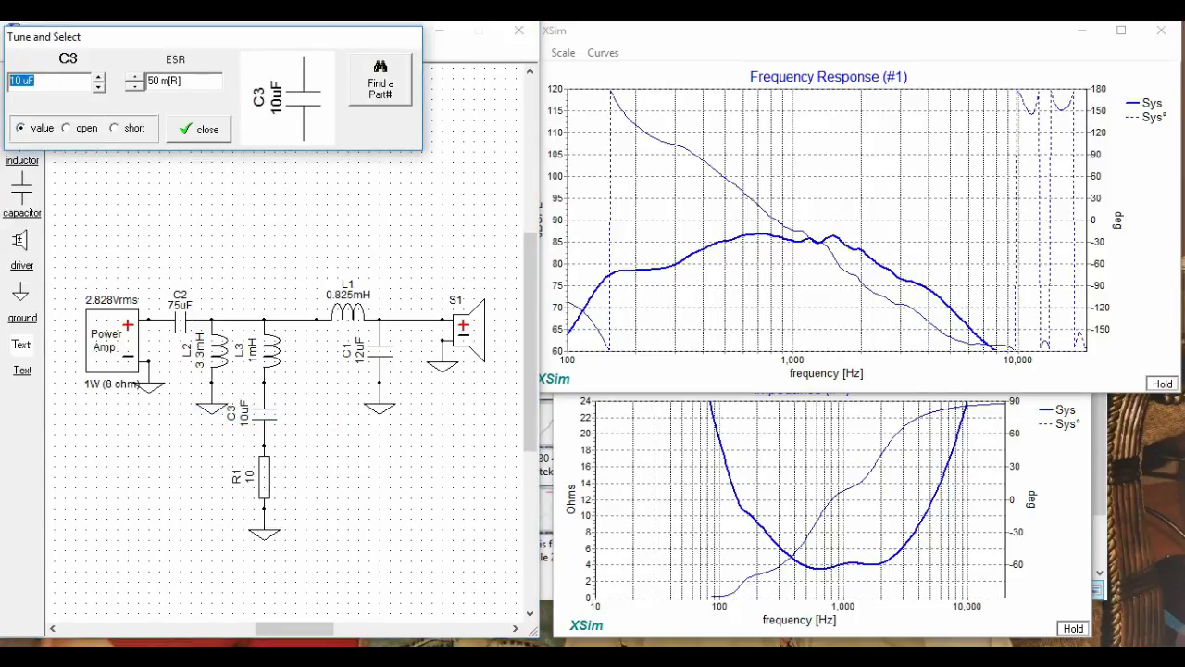
{"action": "type", "text": "200"}
{"action": "left_click", "coordinate": [180, 131]}
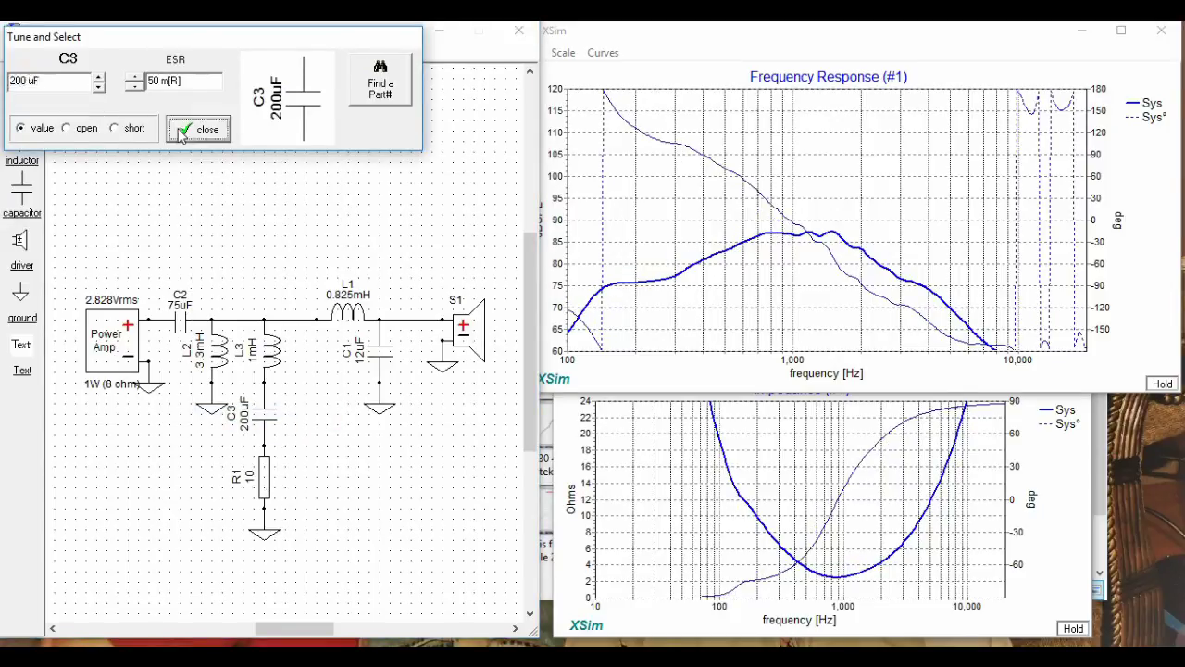
{"action": "right_click", "coordinate": [271, 348]}
{"action": "left_click", "coordinate": [274, 365]}
{"action": "type", "text": "7.5 [mH"}
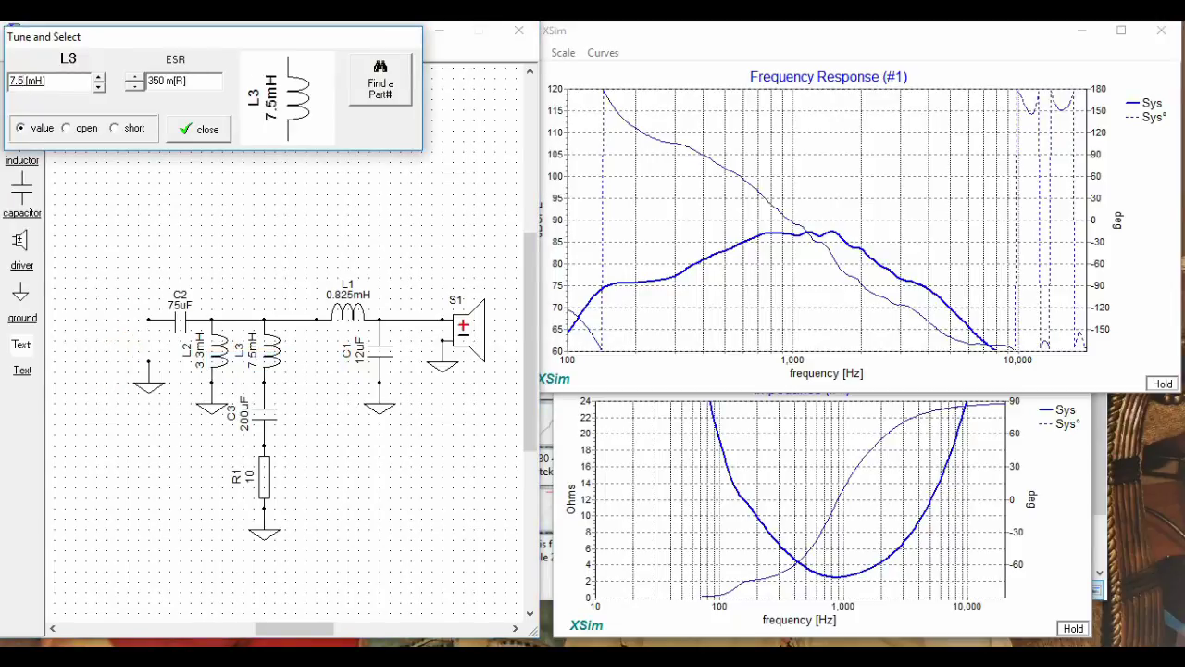
{"action": "left_click", "coordinate": [197, 129]}
Set R1 to 4.3 ohms and move L3 back onto the notch branch.
{"action": "right_click", "coordinate": [264, 480]}
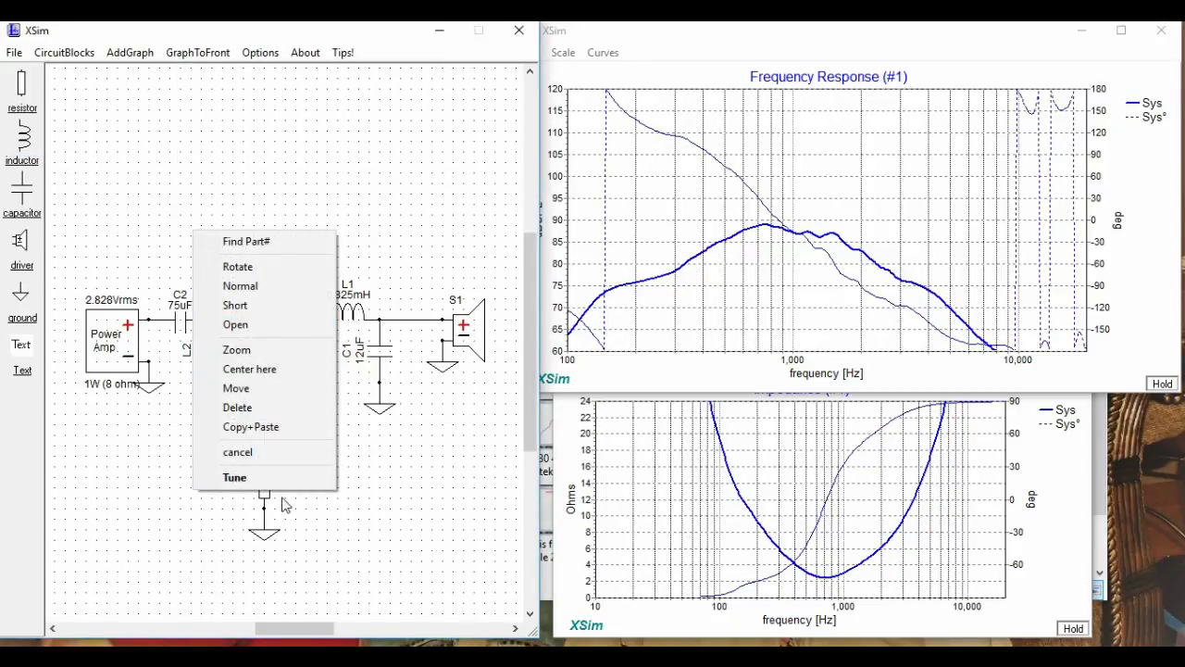
{"action": "left_click", "coordinate": [236, 476]}
{"action": "type", "text": "5.6"}
{"action": "type", "text": "4.3 R"}
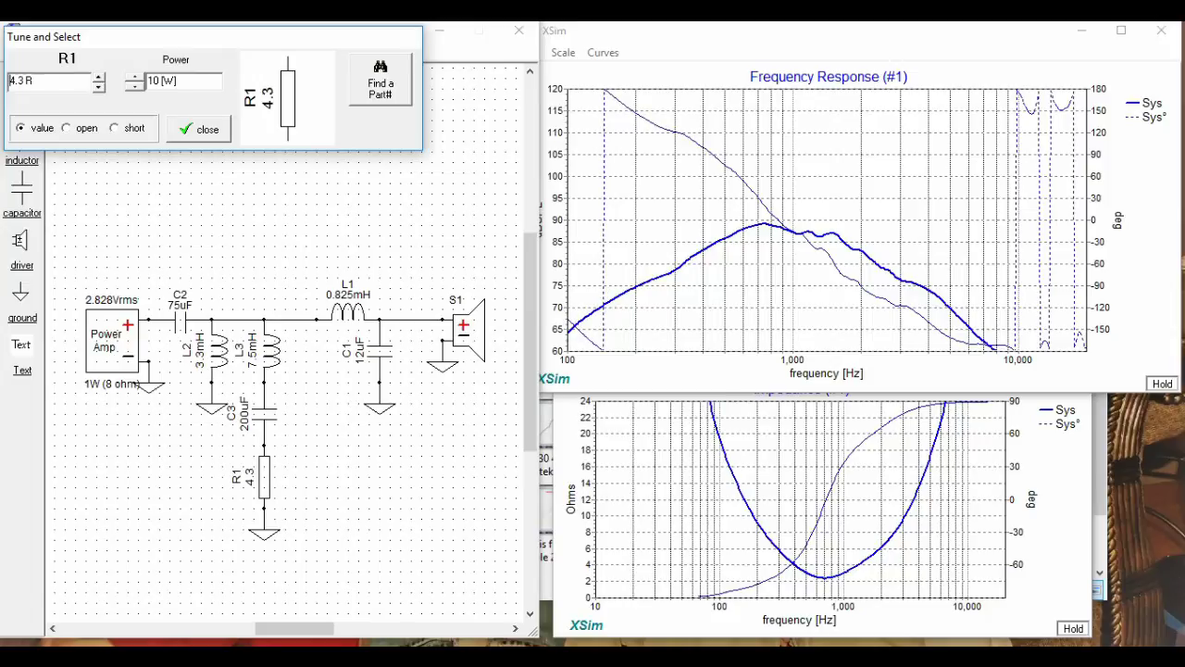
{"action": "left_click", "coordinate": [197, 129]}
{"action": "mouse_move", "coordinate": [269, 361]}
{"action": "left_mouse_down"}
{"action": "mouse_move", "coordinate": [329, 412]}
{"action": "mouse_move", "coordinate": [272, 352]}
{"action": "left_mouse_up"}
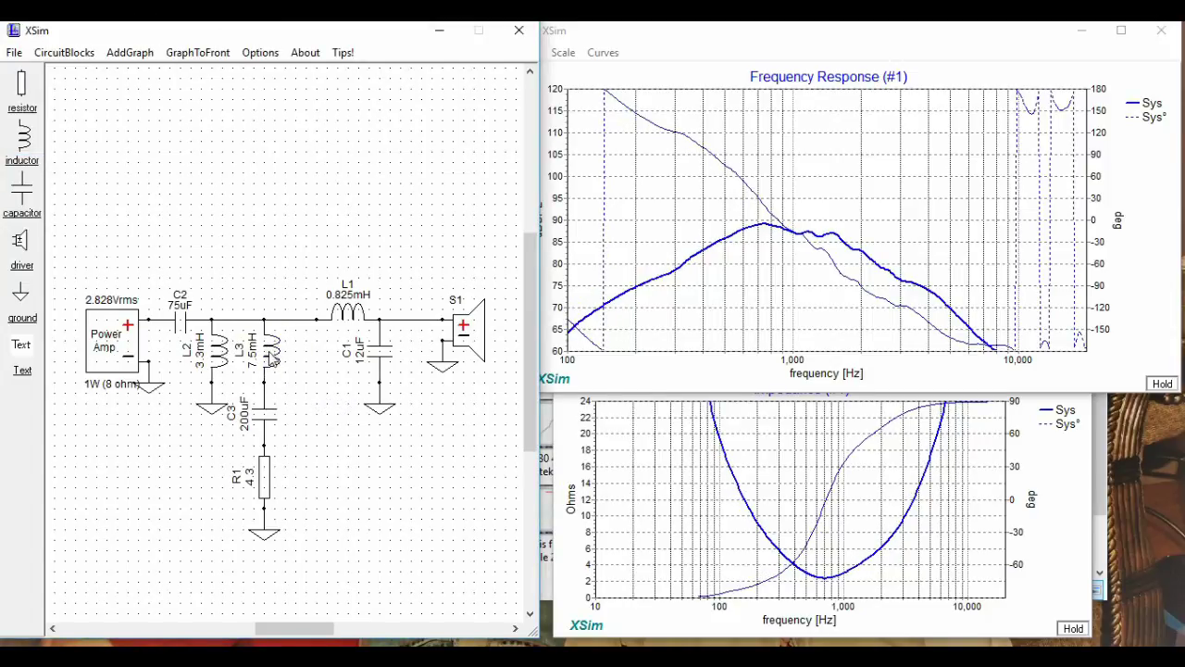
Step the L-pad shunt resistor R2 through values, settling at 9.1 ohms.
{"action": "right_click", "coordinate": [274, 356]}
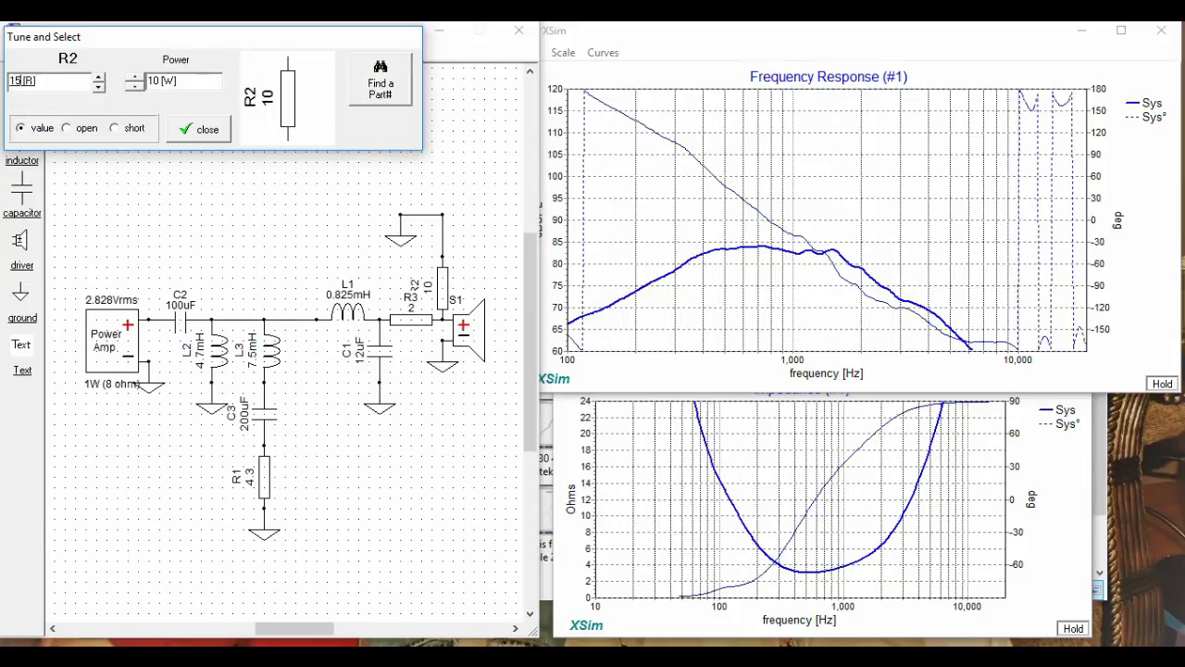
{"action": "key", "text": "Down"}
{"action": "key", "text": "Up"}
{"action": "key", "text": "Up"}
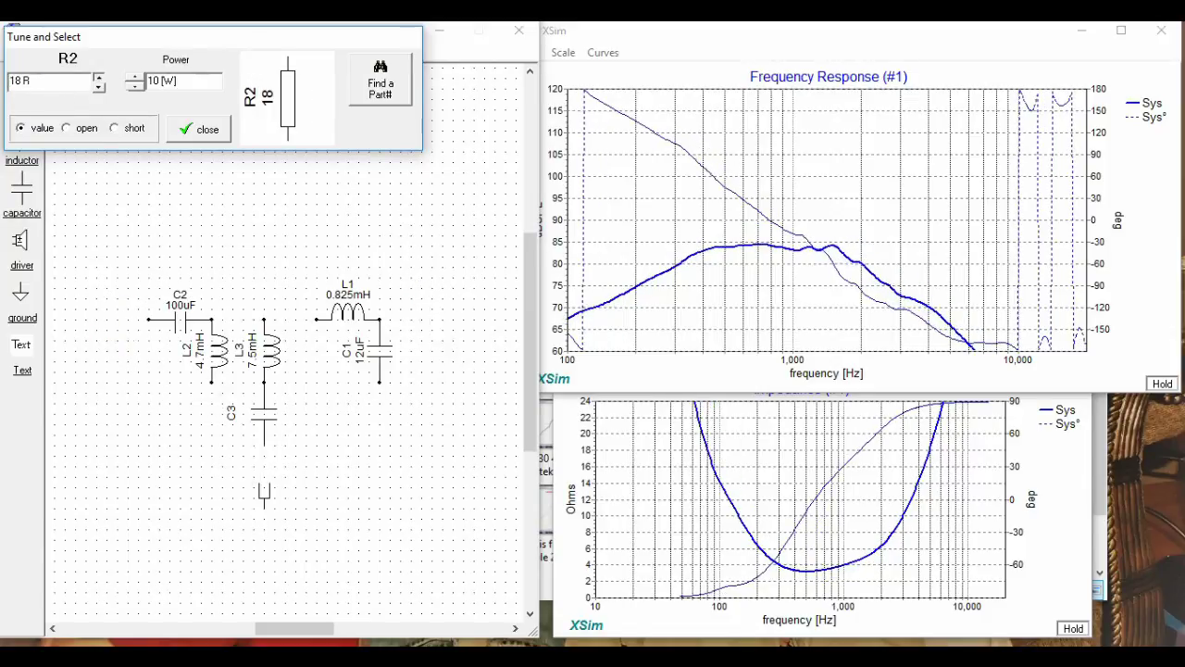
{"action": "key", "text": "Up"}
{"action": "key", "text": "Up"}
{"action": "key", "text": "Up"}
{"action": "key", "text": "Down"}
{"action": "key", "text": "Down"}
{"action": "key", "text": "Down"}
{"action": "key", "text": "Down"}
{"action": "key", "text": "Down"}
{"action": "key", "text": "Down"}
{"action": "key", "text": "Down"}
{"action": "key", "text": "Down"}
{"action": "key", "text": "Down"}
{"action": "key", "text": "Down"}
{"action": "key", "text": "Down"}
{"action": "key", "text": "Down"}
{"action": "key", "text": "Down"}
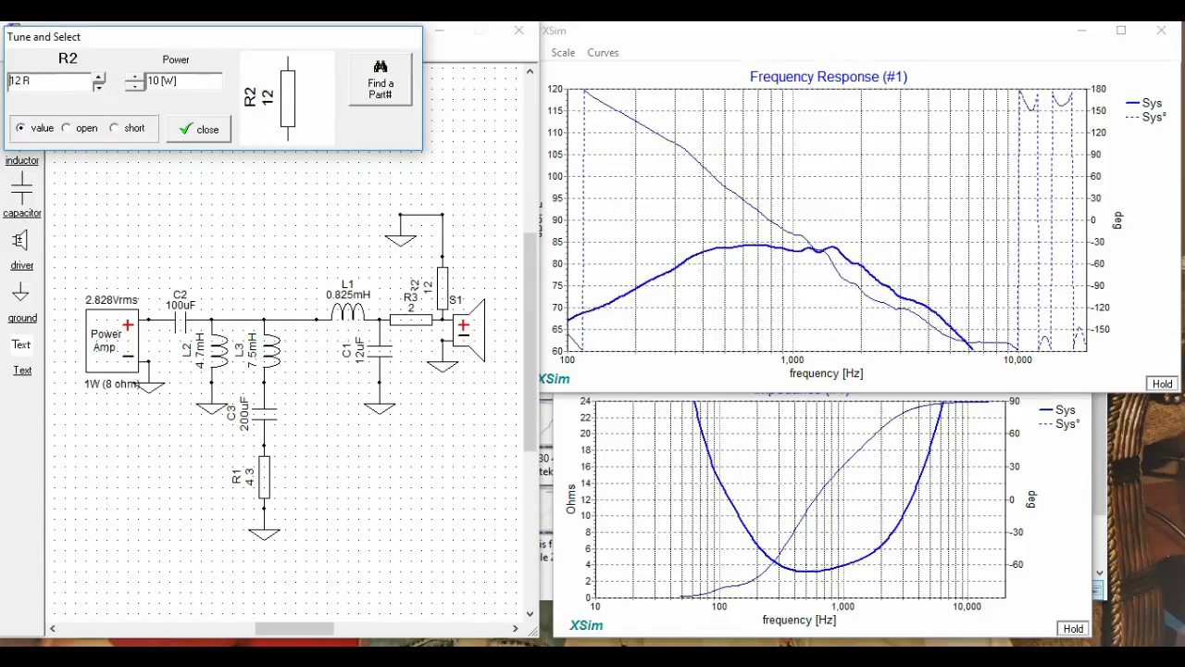
{"action": "left_click", "coordinate": [197, 128]}
Short R1 to compare the response, then restore it to 4.3 ohms.
{"action": "right_click", "coordinate": [266, 465]}
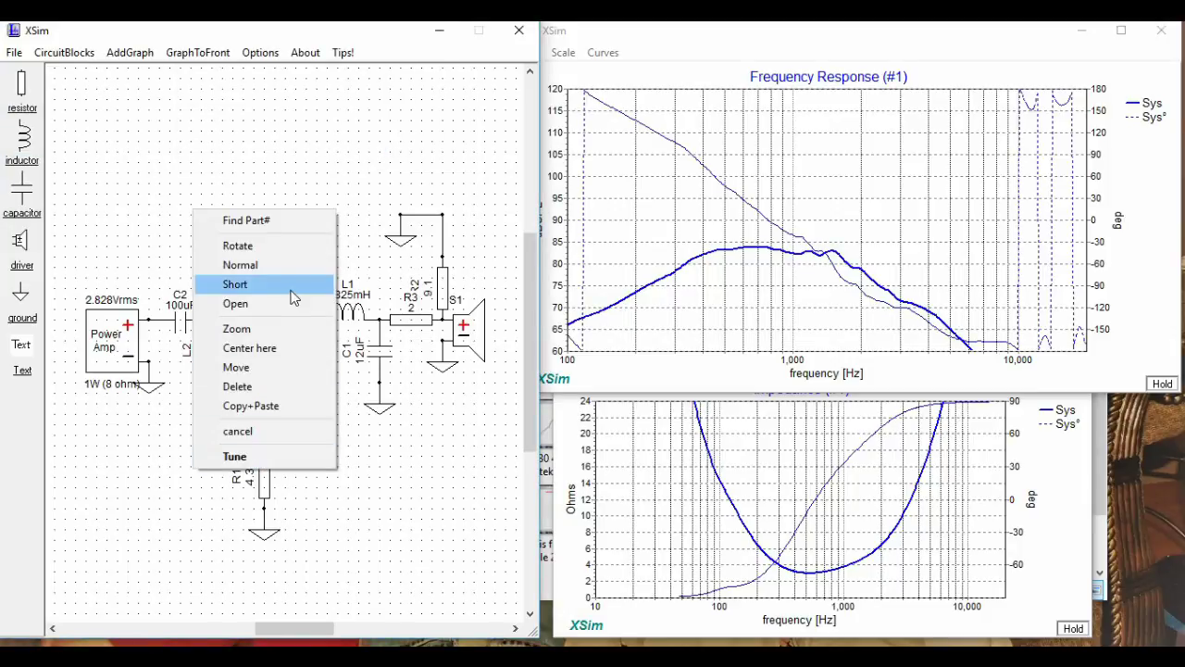
{"action": "left_click", "coordinate": [282, 283]}
{"action": "double_click", "coordinate": [273, 469]}
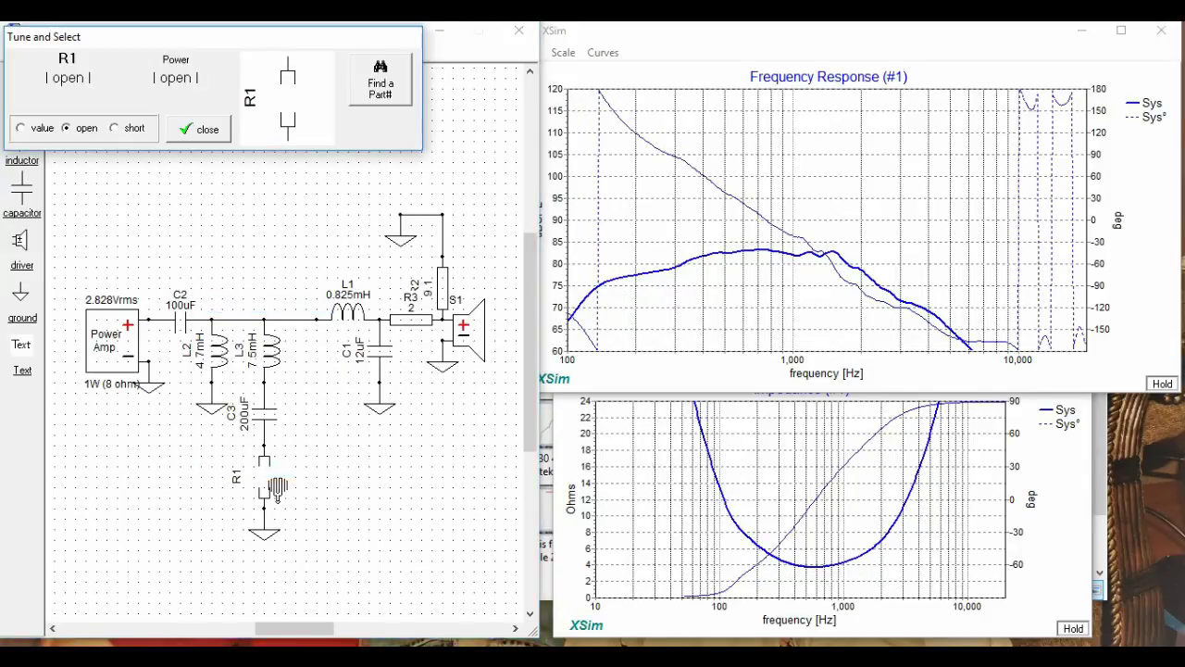
{"action": "left_click", "coordinate": [22, 128]}
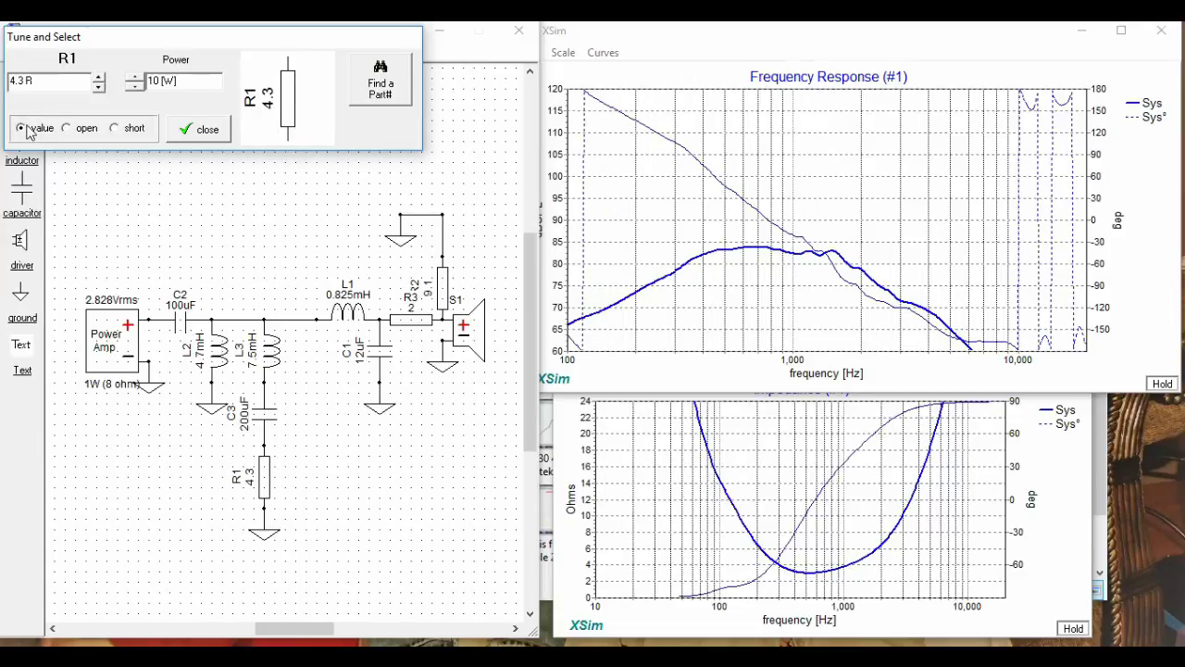
{"action": "left_click", "coordinate": [207, 130]}
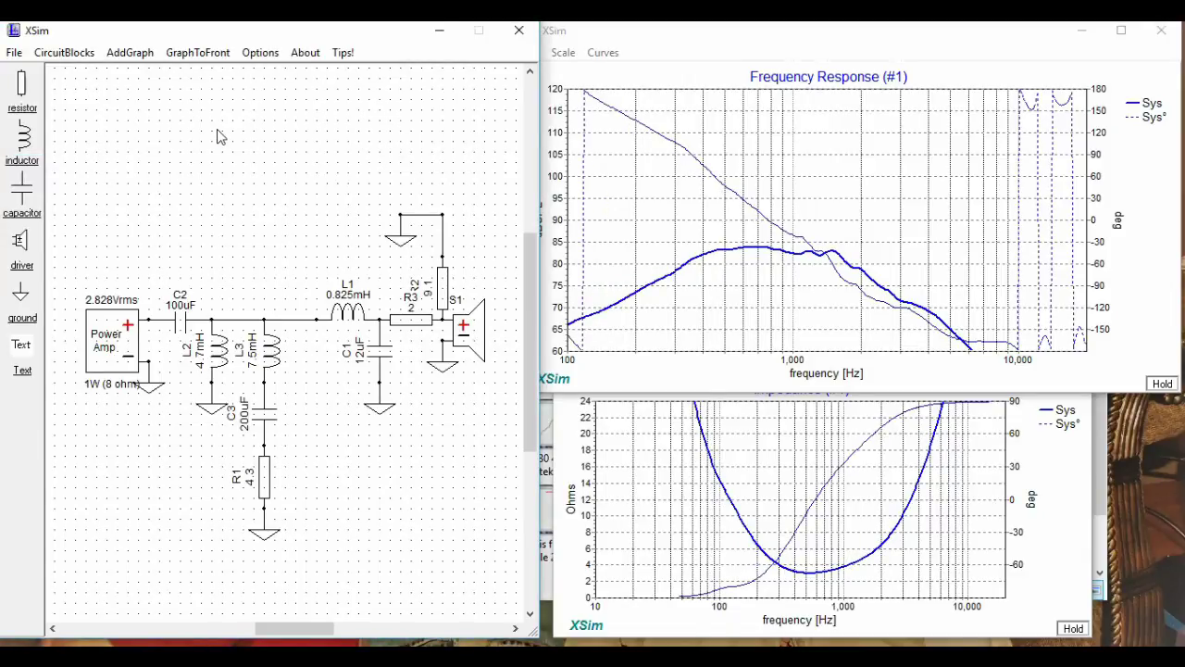
{"action": "left_click", "coordinate": [1121, 30]}
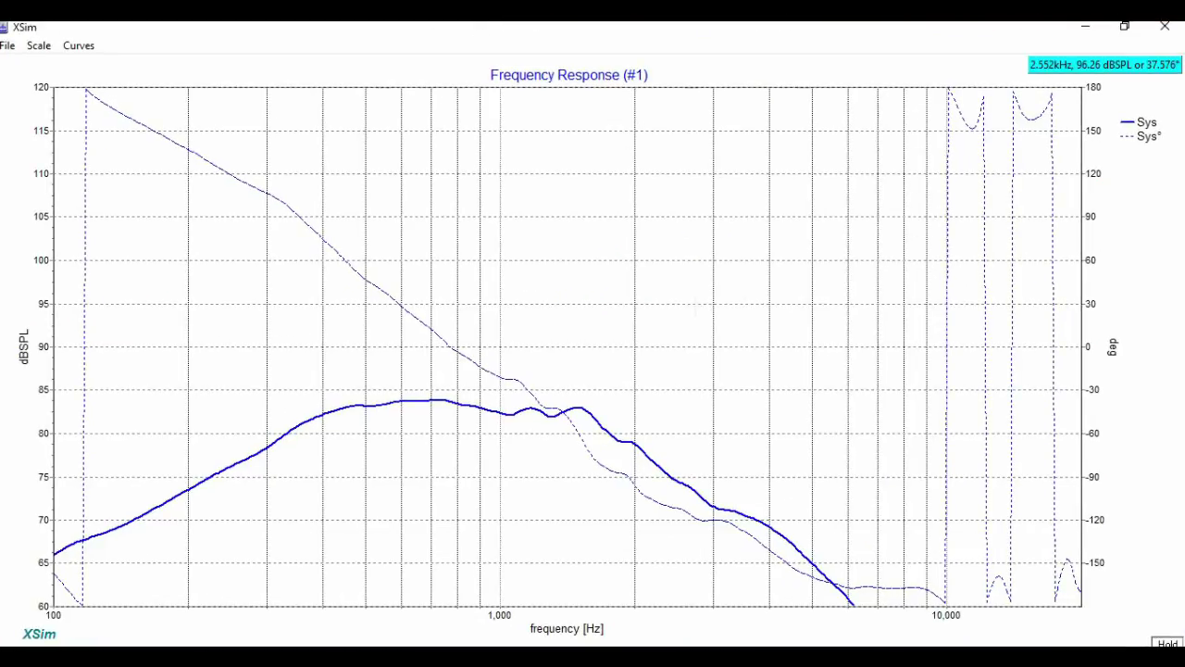